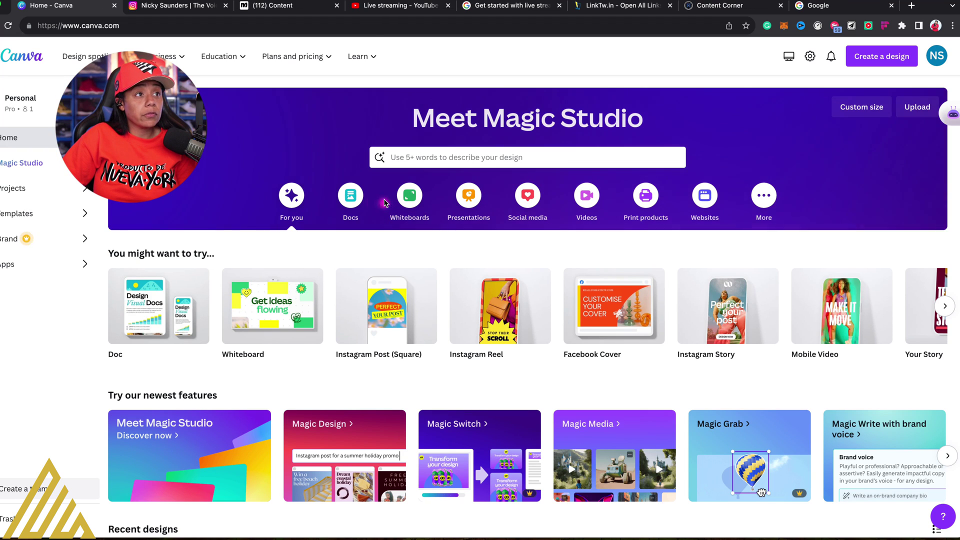
Try to extend the cartoon rocket image to the Whole Page size with Magic Expand
scroll(385, 202, "down", 1)
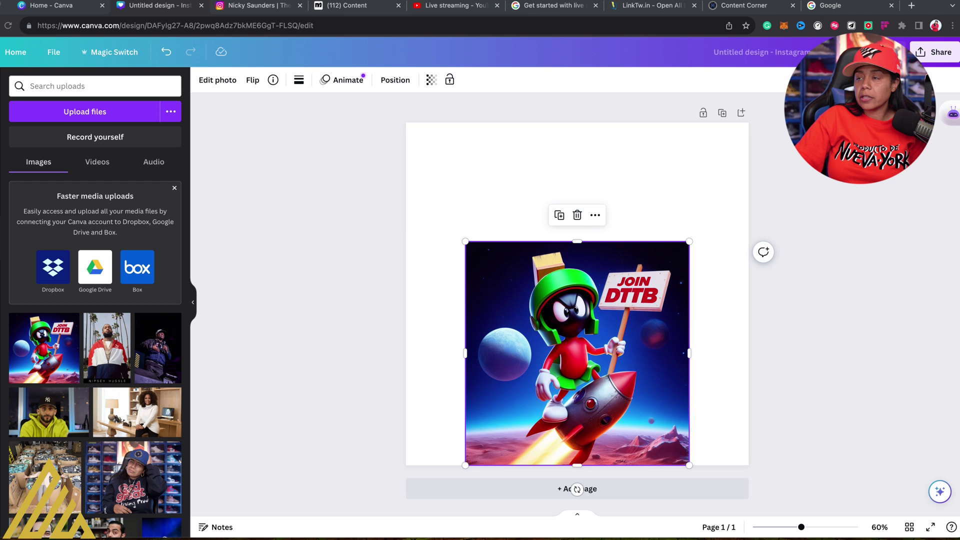
left_click(207, 81)
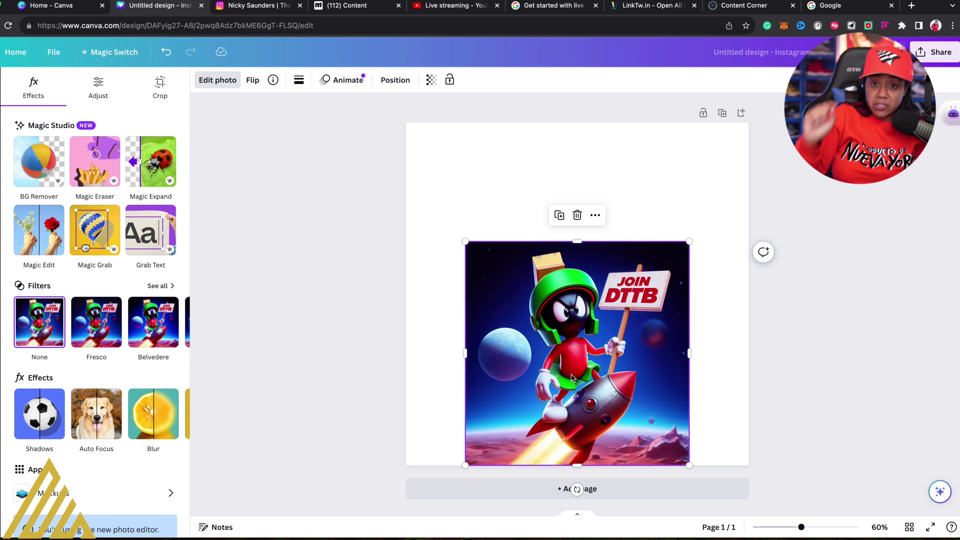
left_click(155, 178)
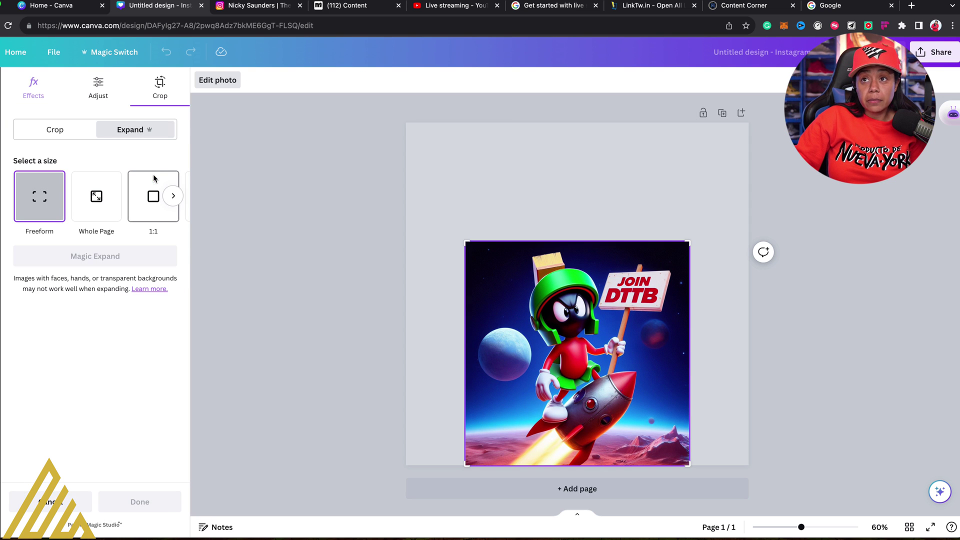
left_click(94, 195)
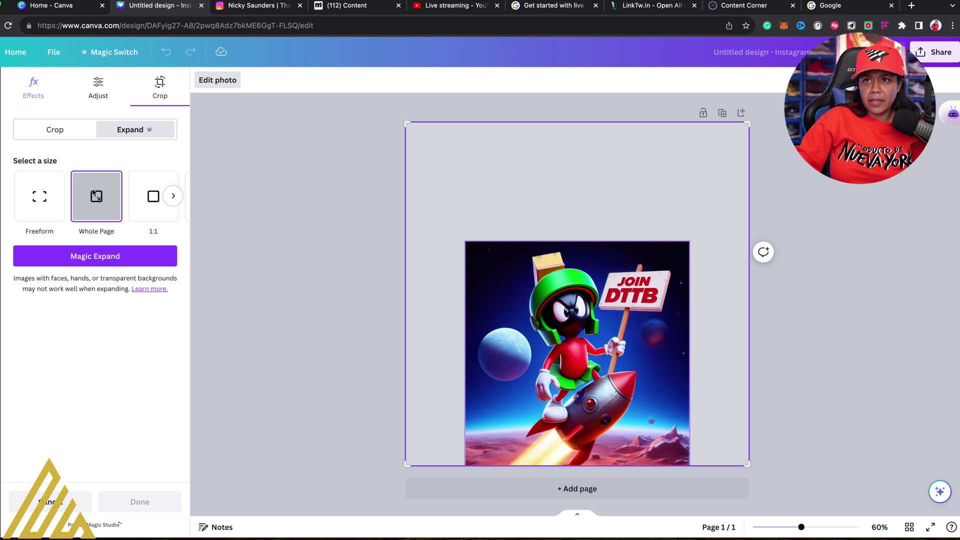
left_click(149, 263)
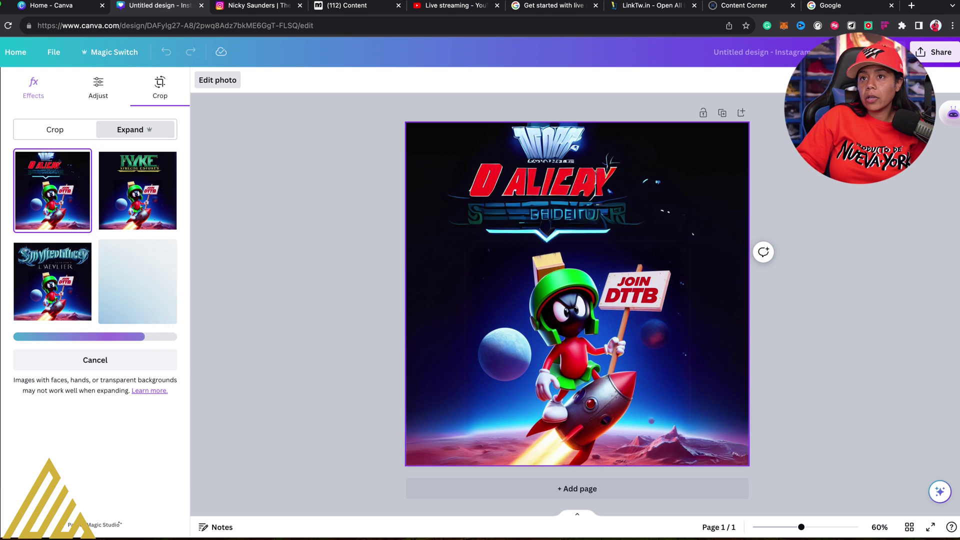
Preview two sets of Magic Expand results, discard the expansion, and move the image up the page
left_click(62, 272)
left_click(135, 276)
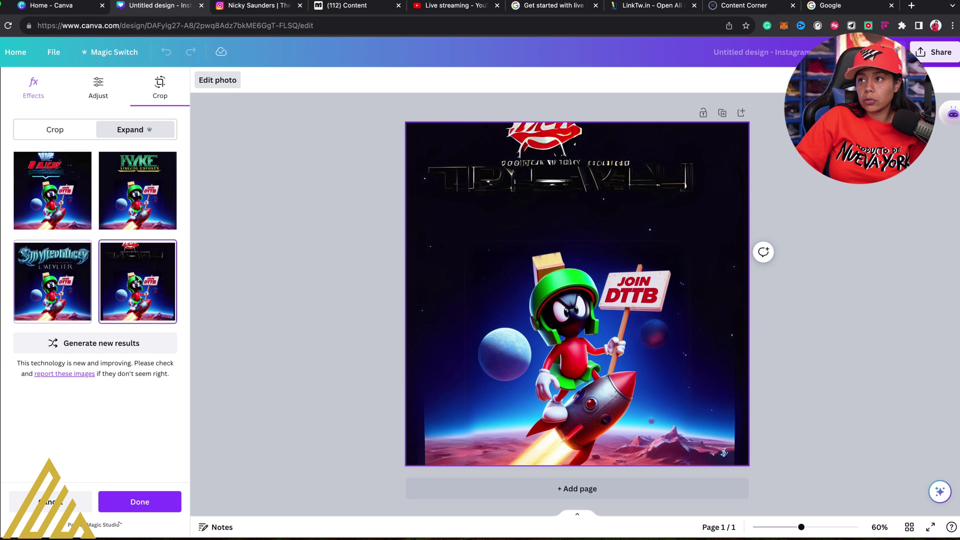
left_click(43, 199)
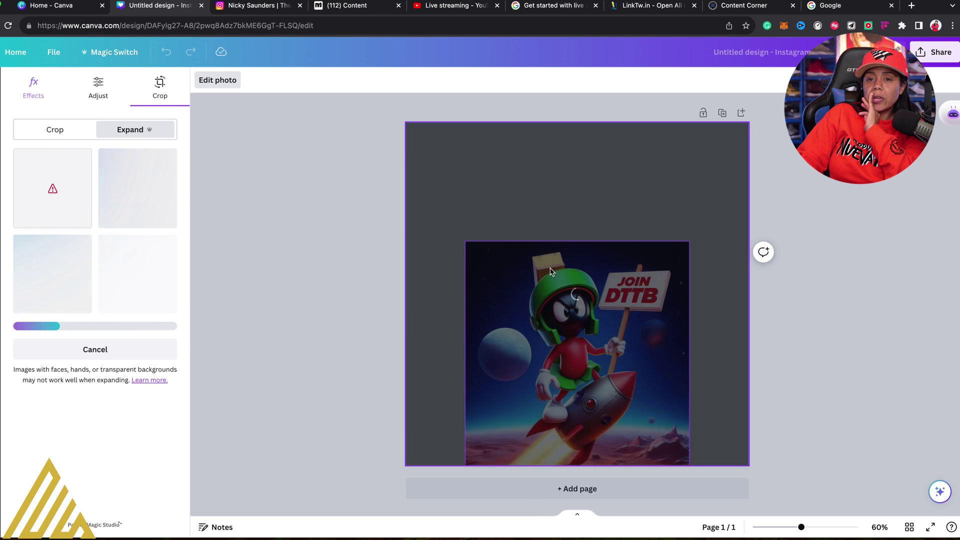
left_click(138, 295)
left_click(70, 293)
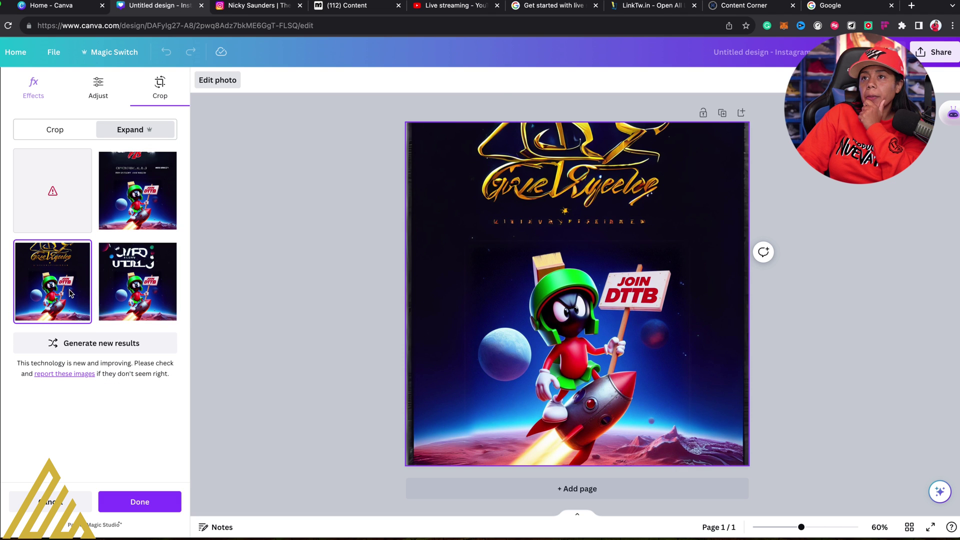
left_click(49, 502)
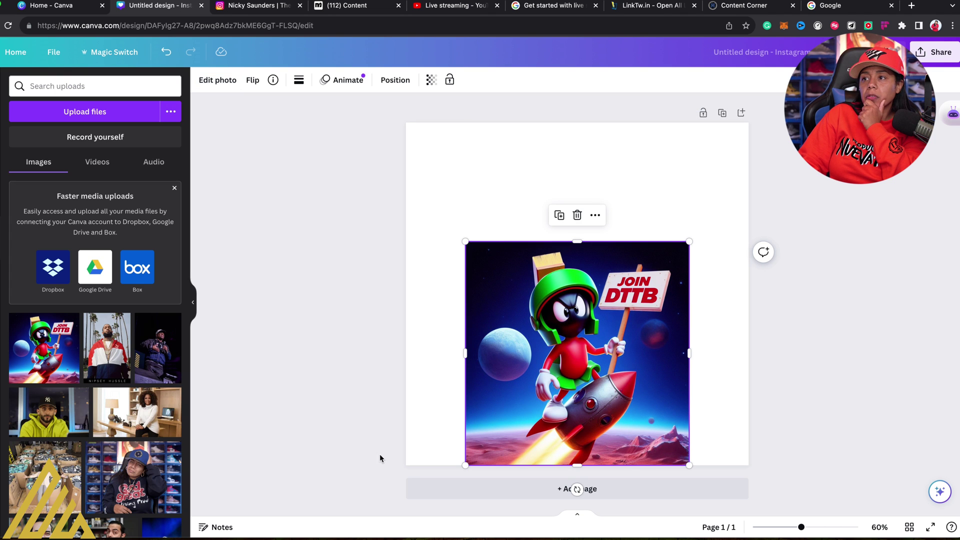
left_click_drag(623, 376, 623, 331)
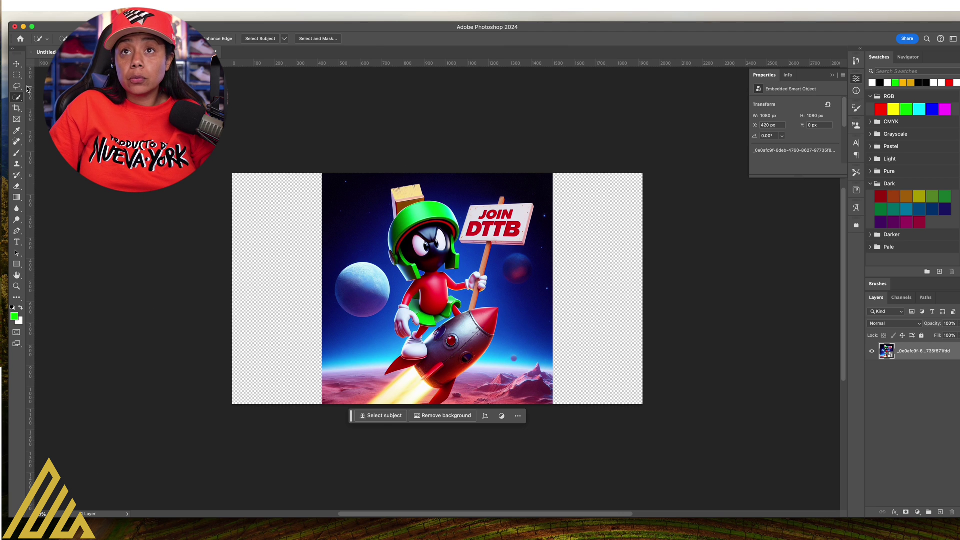
In Photoshop, marquee-select the empty areas on both sides of the image and fill them using Generative Fill without a prompt
left_click(16, 74)
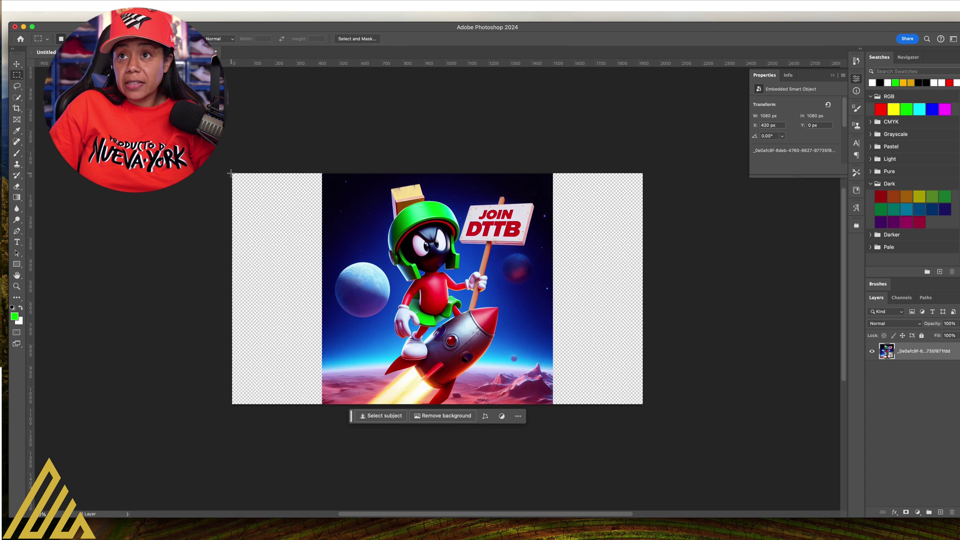
left_click_drag(231, 174, 324, 416)
left_click_drag(553, 173, 668, 413)
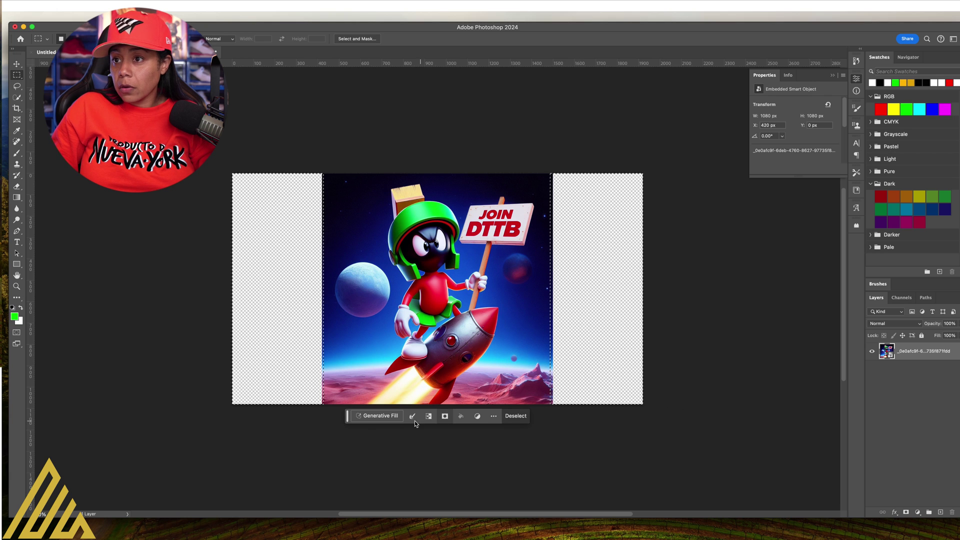
left_click(395, 416)
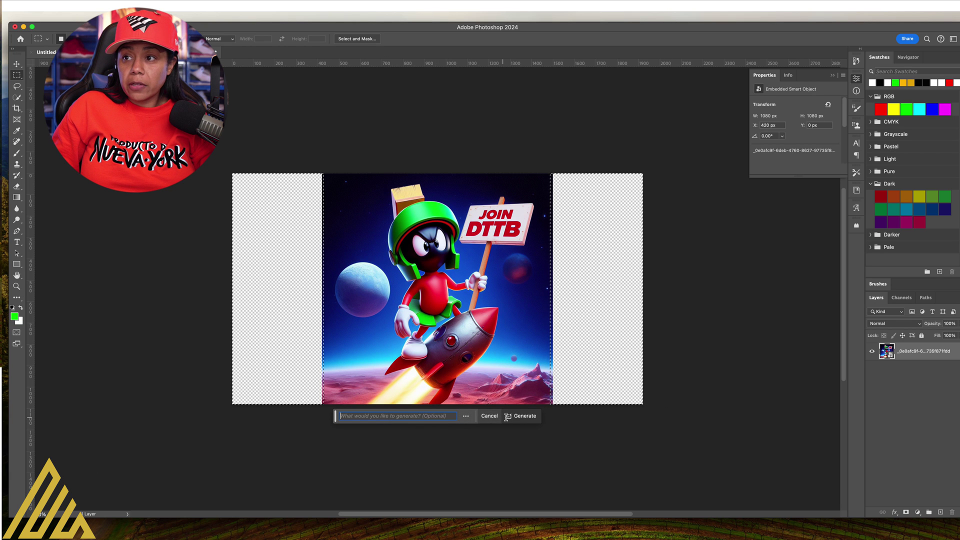
left_click(524, 418)
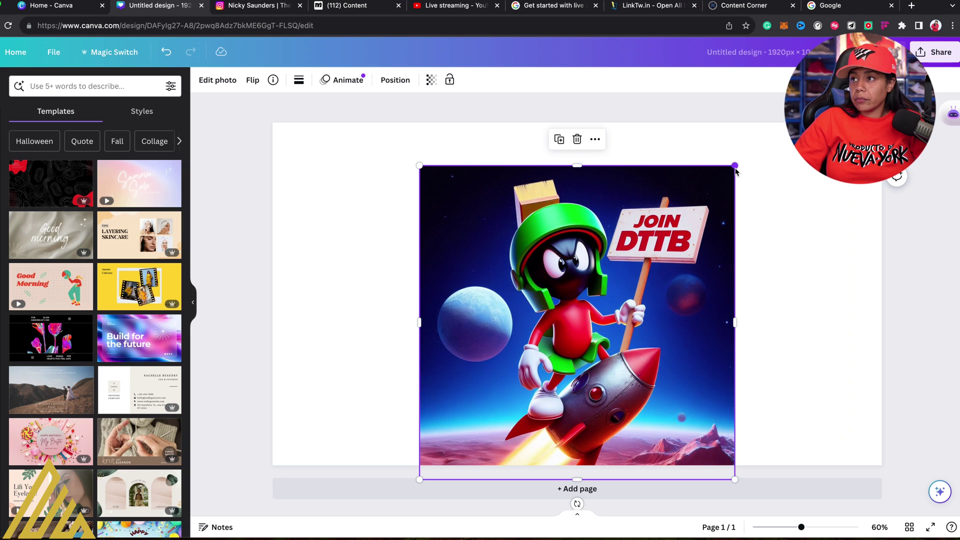
In Canva, enlarge and centre the image on the 1920 px wide page, and Magic Expand it to Whole Page
left_click_drag(736, 167, 778, 123)
left_click_drag(712, 214, 688, 210)
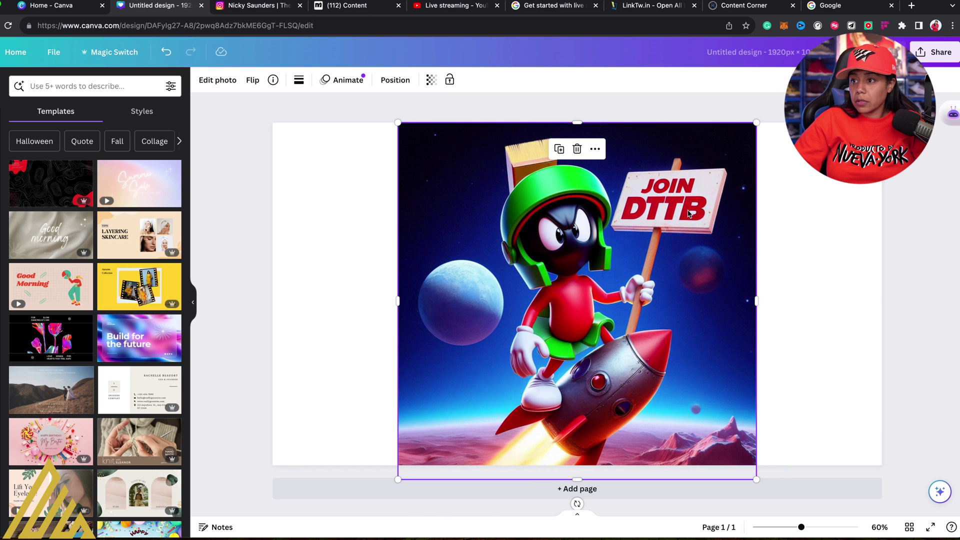
left_click(212, 80)
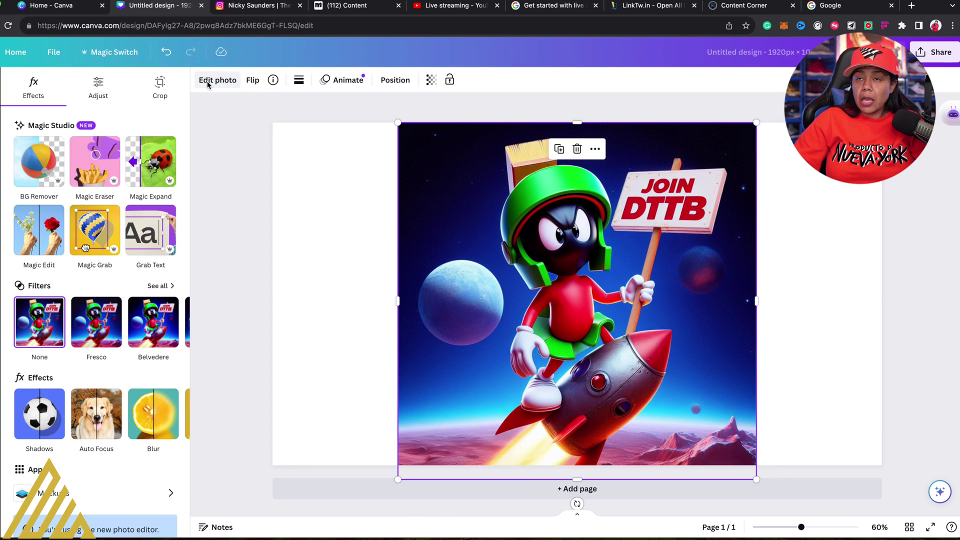
left_click(153, 171)
left_click(92, 200)
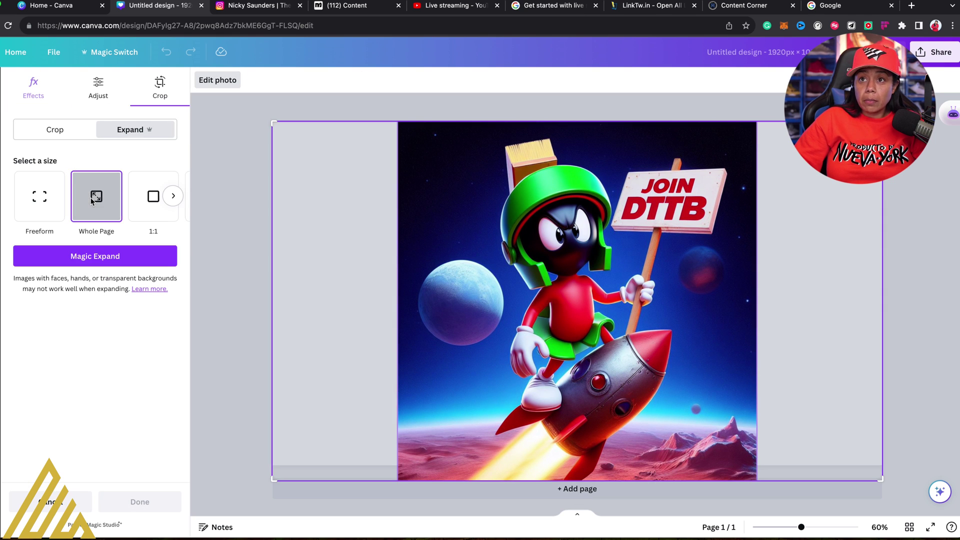
left_click(101, 262)
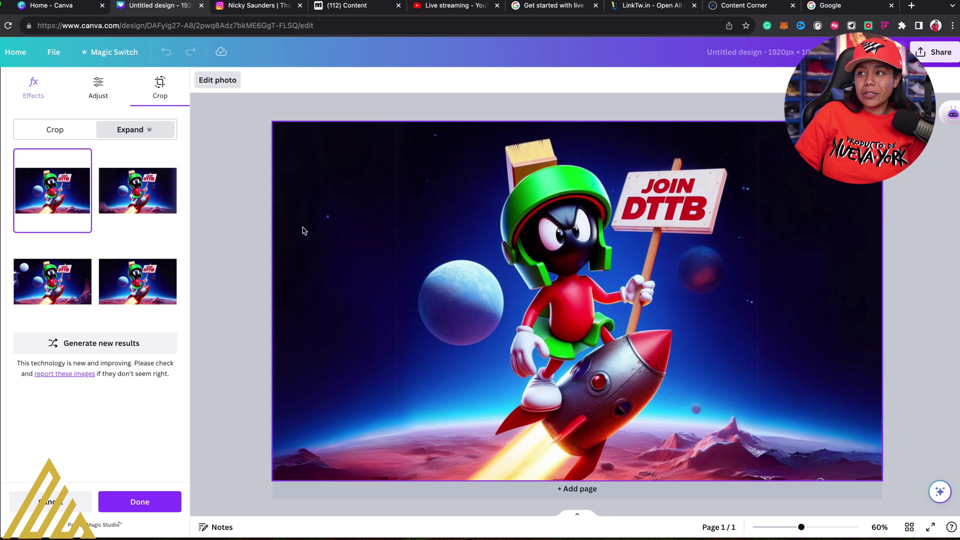
Preview the other Magic Expand variations and apply the plain starry expansion without extra planets or rock formations
left_click(133, 208)
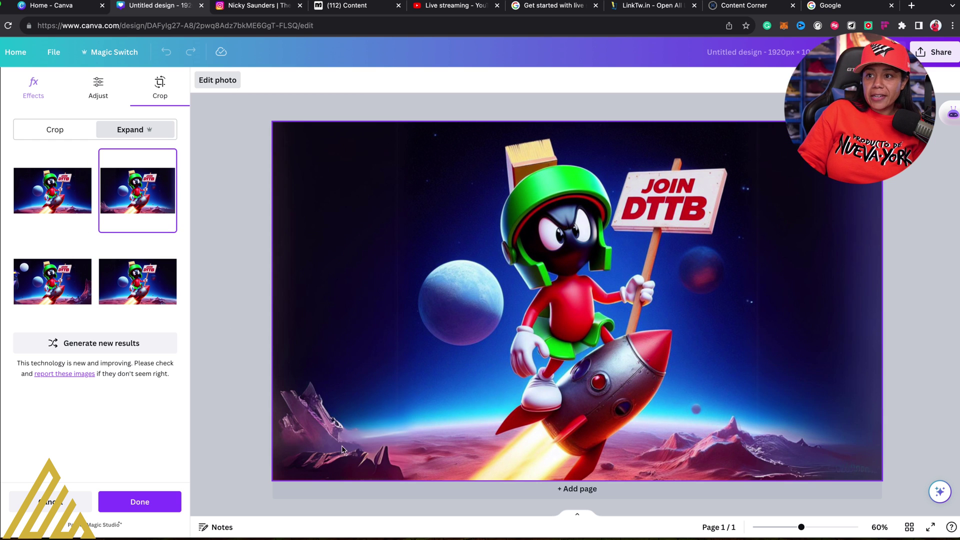
left_click(61, 300)
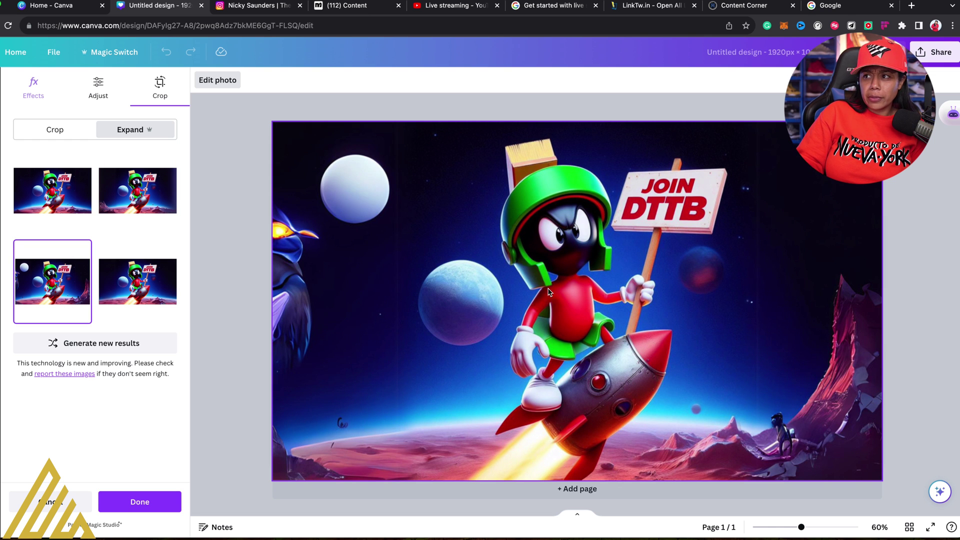
left_click(145, 284)
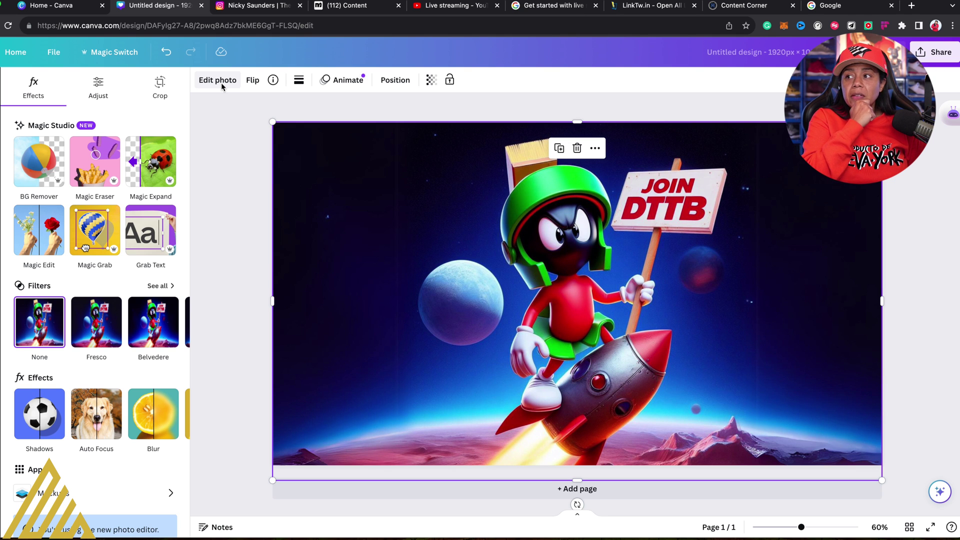
Brush over the red planet beside the signpost with Magic Eraser at brush size 20 to erase it
left_click(93, 159)
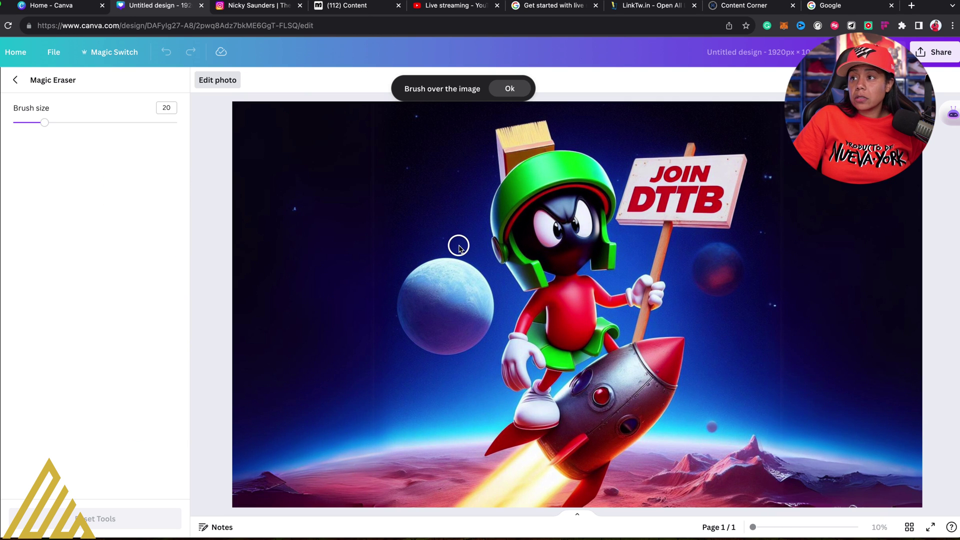
mouse_move(707, 265)
left_mouse_down()
mouse_move(728, 260)
mouse_move(707, 275)
mouse_move(713, 256)
mouse_move(730, 262)
mouse_move(724, 280)
mouse_move(717, 285)
mouse_move(699, 257)
left_mouse_up()
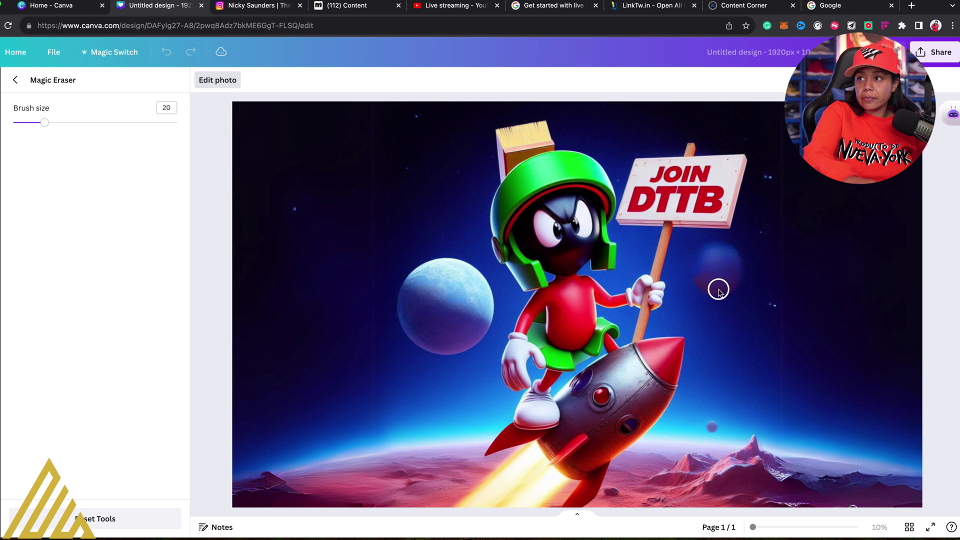
mouse_move(701, 260)
left_mouse_down()
mouse_move(725, 256)
mouse_move(734, 281)
mouse_move(705, 278)
mouse_move(721, 289)
mouse_move(724, 278)
mouse_move(707, 266)
mouse_move(725, 253)
mouse_move(706, 247)
left_mouse_up()
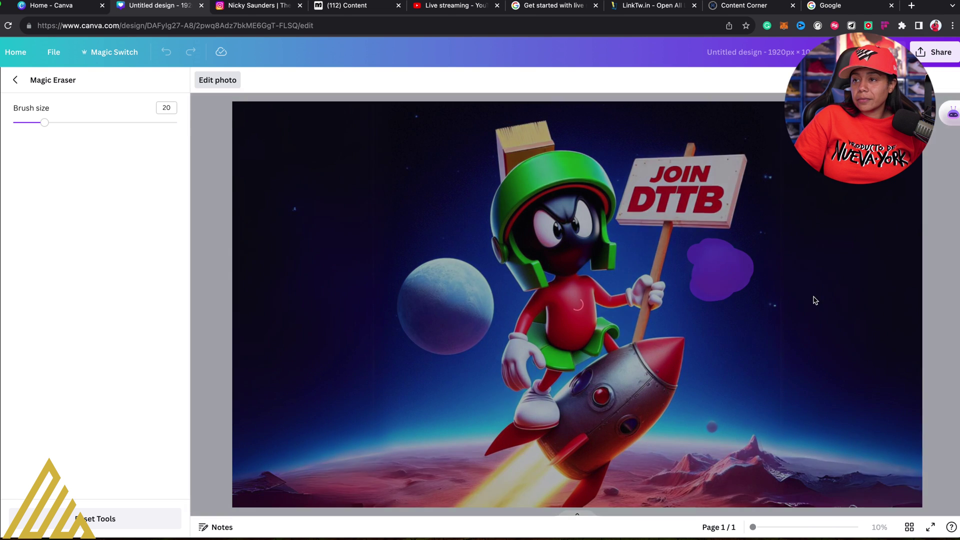
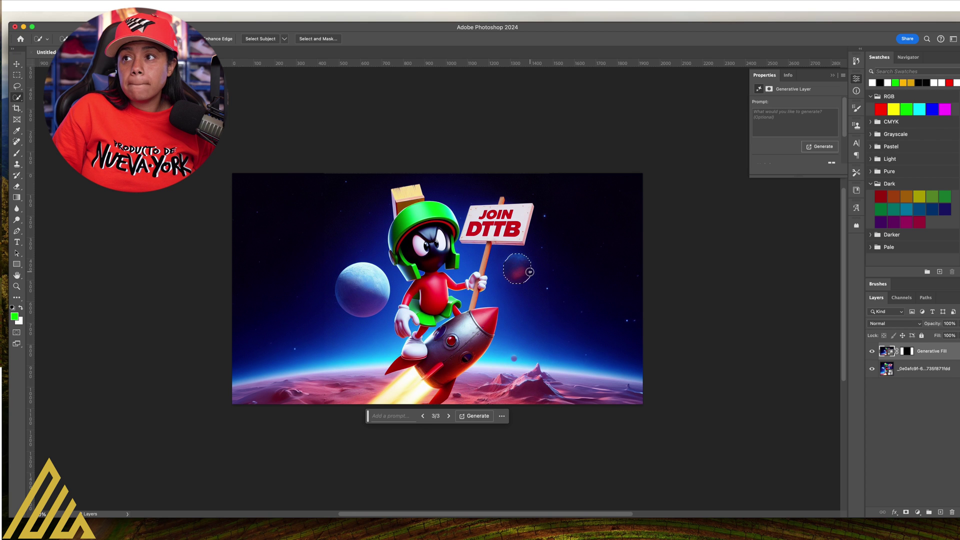
In Photoshop, run Generative Fill without a prompt on the selected red planet and cycle through the variations to the first one
left_click(529, 272)
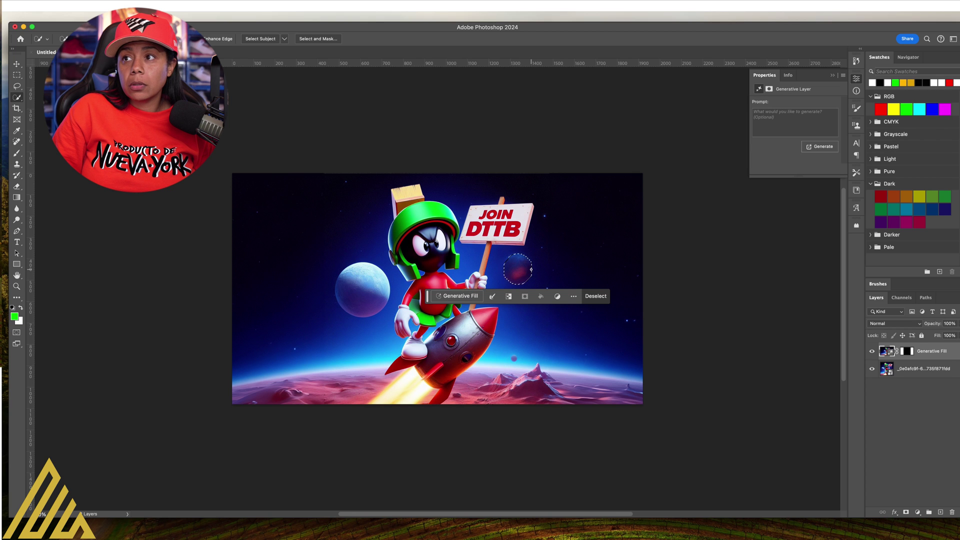
left_click(460, 296)
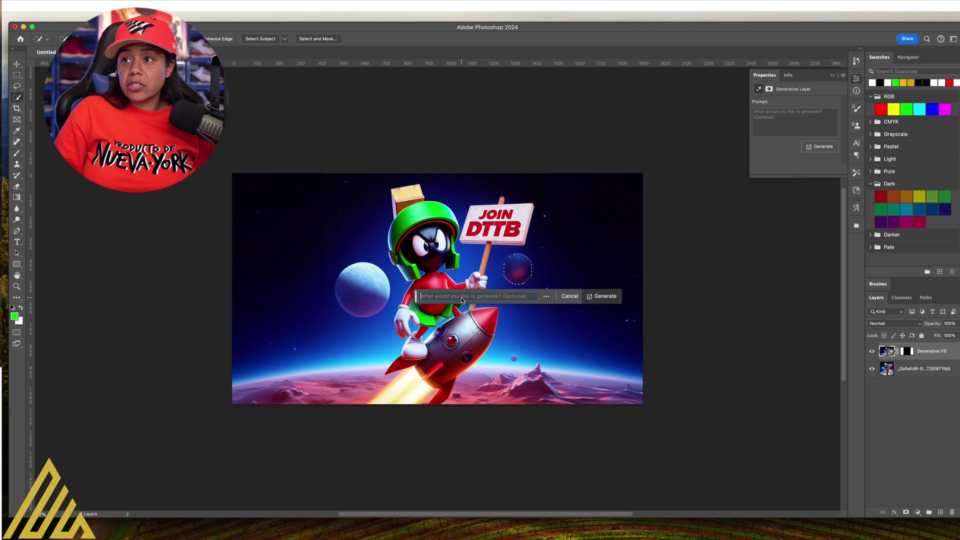
left_click(602, 297)
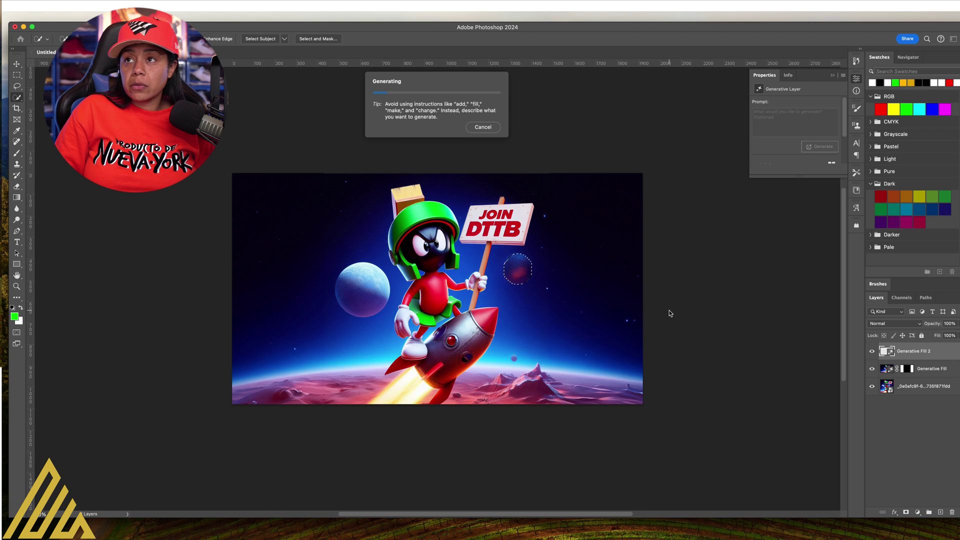
left_click(529, 297)
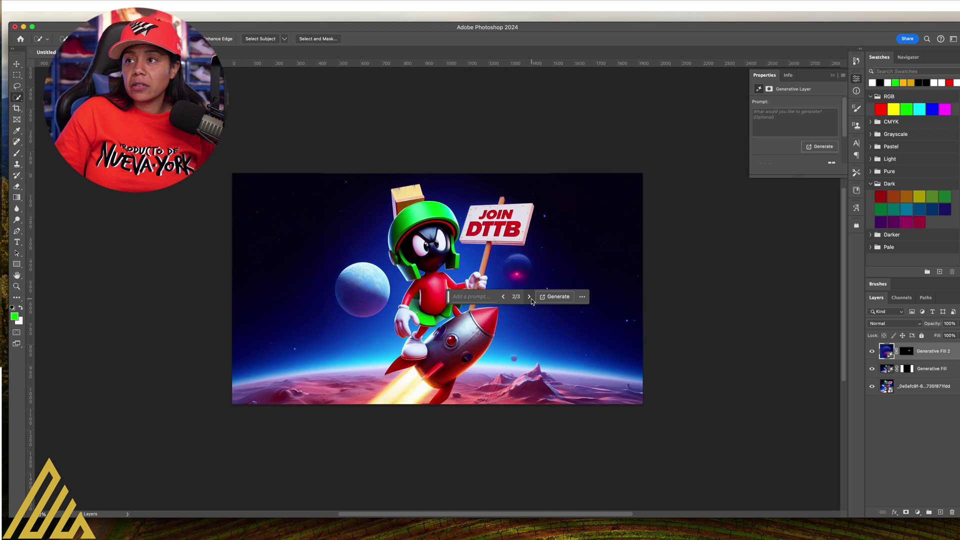
left_click(529, 297)
left_click(530, 297)
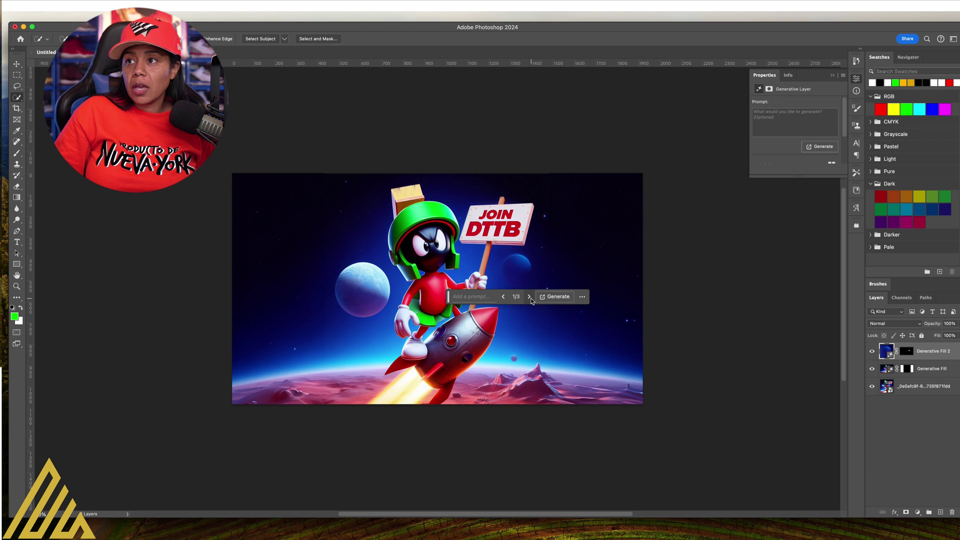
Lasso the remaining small blue planet beside the signpost and run Generative Fill with the prompt "remove planet"
left_click(16, 87)
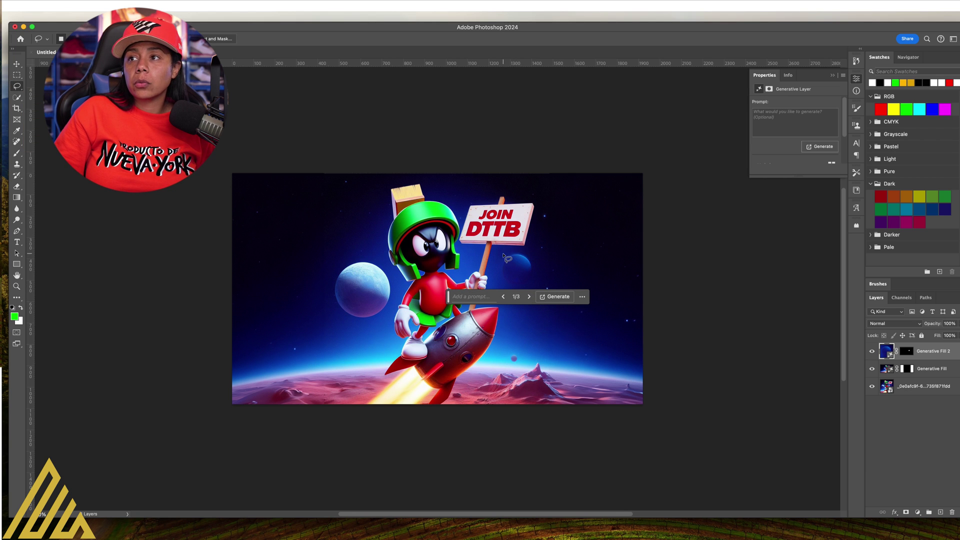
left_click_drag(506, 256, 532, 259)
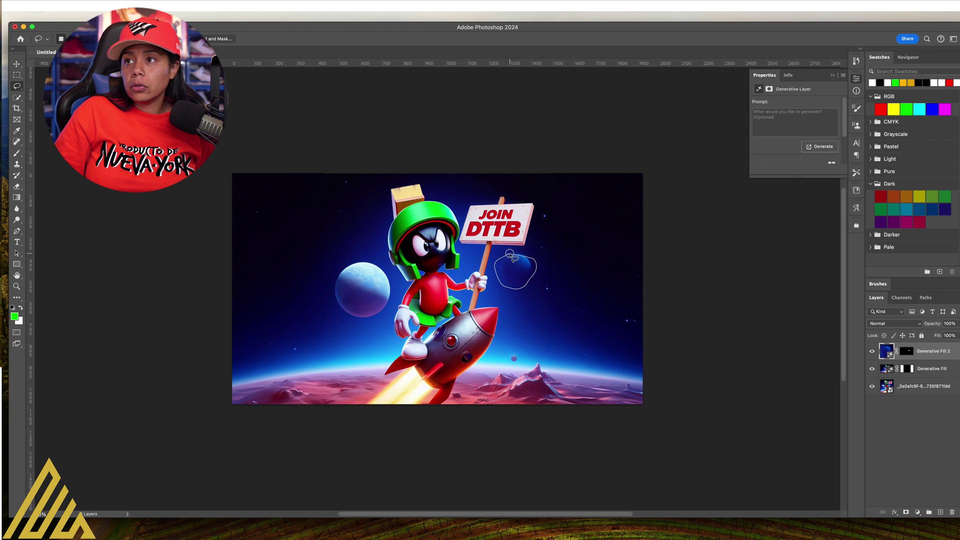
left_click_drag(510, 254, 511, 256)
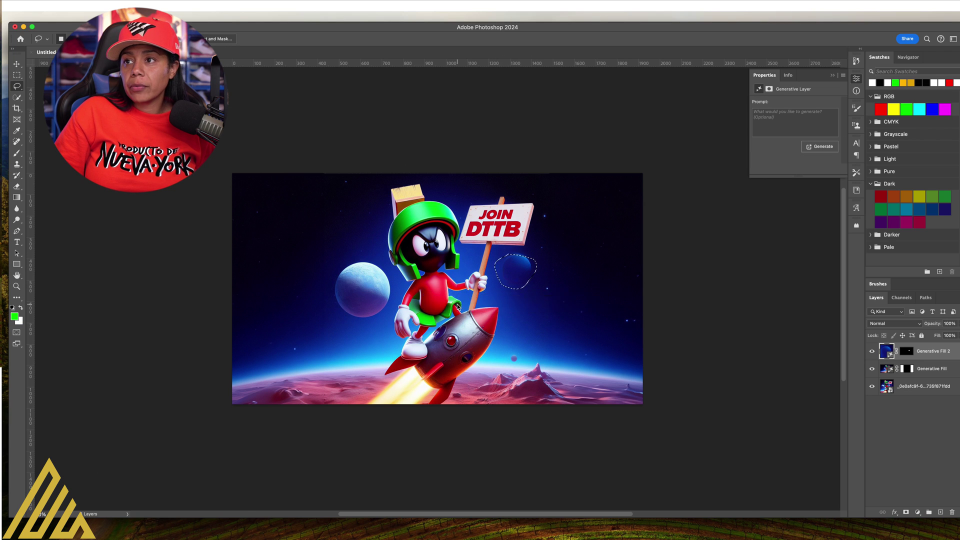
left_click(457, 302)
type("remove pl")
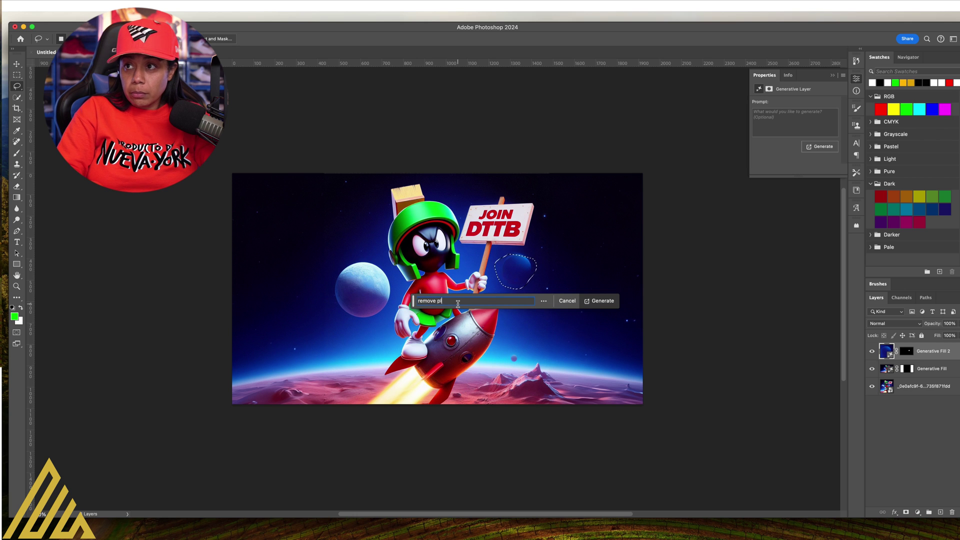
type("a")
type("net")
key("Return")
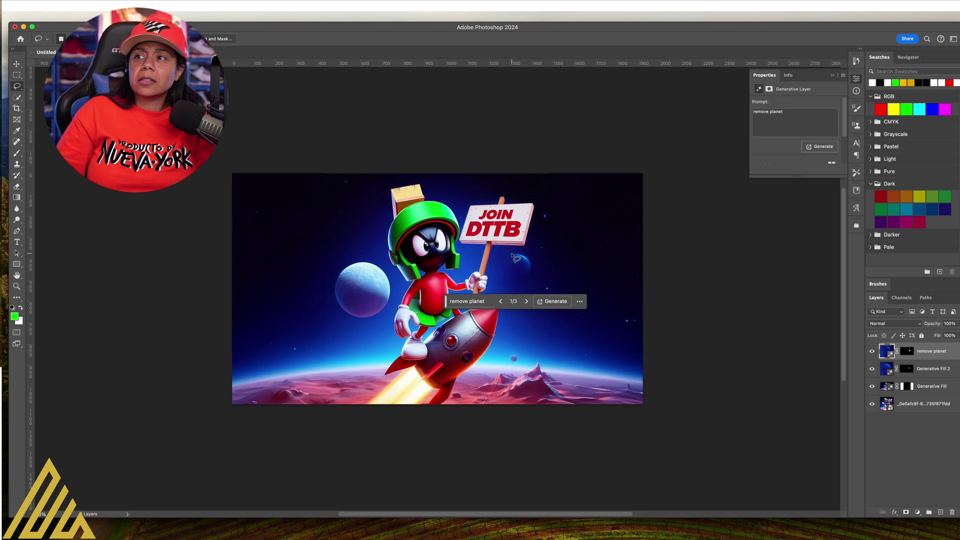
Preview the remaining variations of the "remove planet" fill up to the third, and undo that fill
left_click(526, 301)
left_click(527, 302)
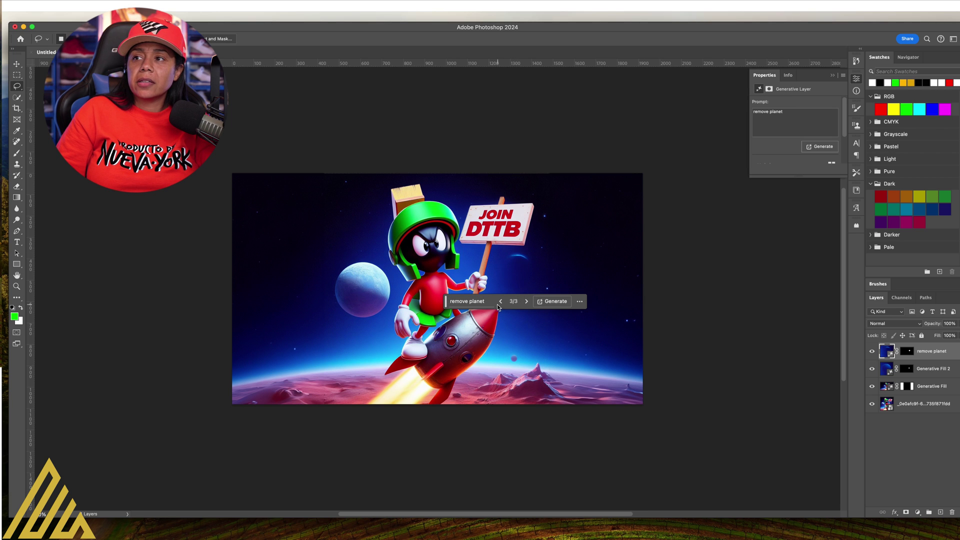
key("super+z")
left_click(582, 303)
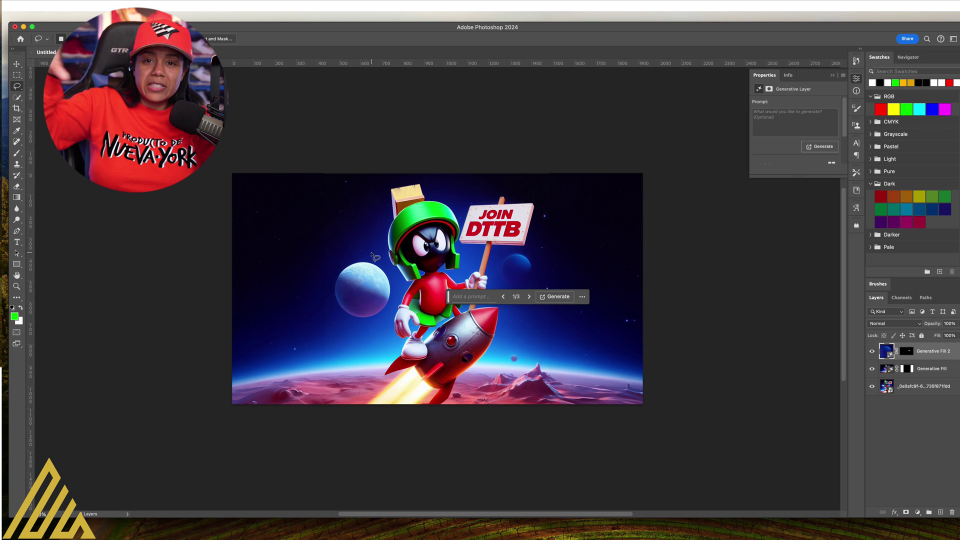
Lasso the large blue planet beside the character and enter the Generative Fill prompt "remover" for the selection
left_click_drag(320, 251, 354, 255)
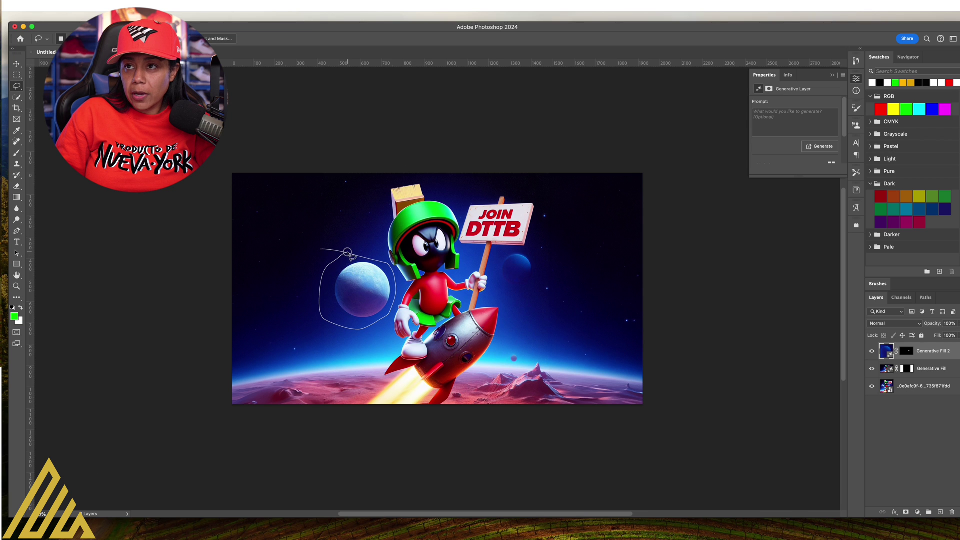
left_click_drag(348, 253, 346, 254)
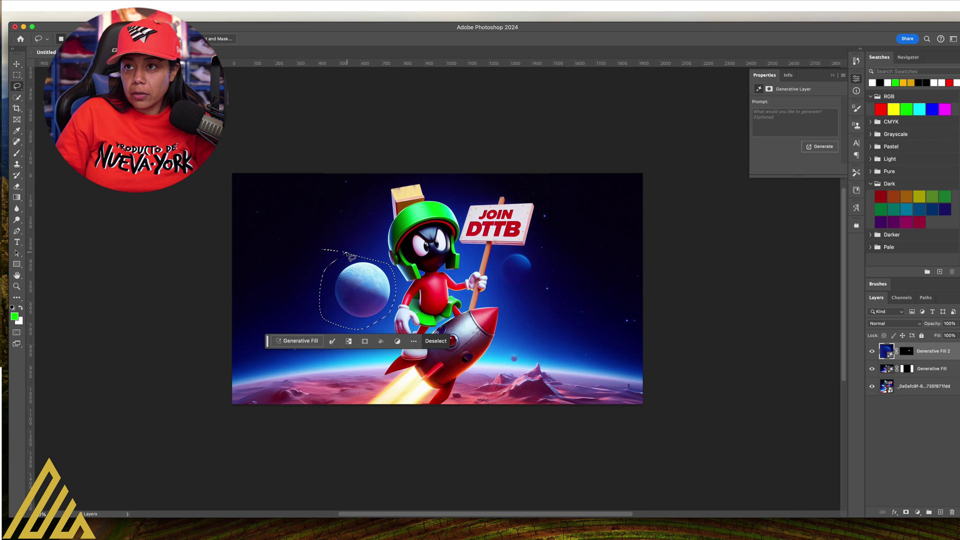
left_click(306, 343)
type("remover")
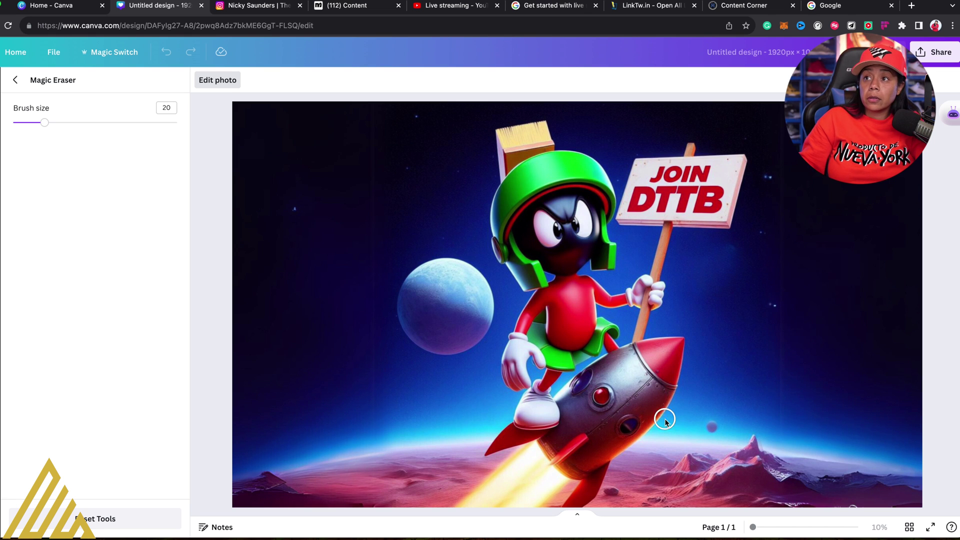
In Canva, brush over the whole large blue planet beside the character with Magic Eraser to erase it
mouse_move(421, 272)
left_mouse_down()
mouse_move(463, 271)
mouse_move(482, 316)
mouse_move(469, 338)
mouse_move(432, 329)
mouse_move(420, 277)
mouse_move(408, 330)
mouse_move(430, 344)
mouse_move(455, 335)
mouse_move(488, 291)
mouse_move(478, 317)
mouse_move(447, 306)
mouse_move(440, 288)
mouse_move(427, 290)
mouse_move(456, 325)
mouse_move(468, 277)
mouse_move(410, 273)
mouse_move(404, 291)
mouse_move(469, 345)
mouse_move(441, 348)
mouse_move(421, 318)
mouse_move(425, 297)
mouse_move(440, 265)
mouse_move(490, 282)
left_mouse_up()
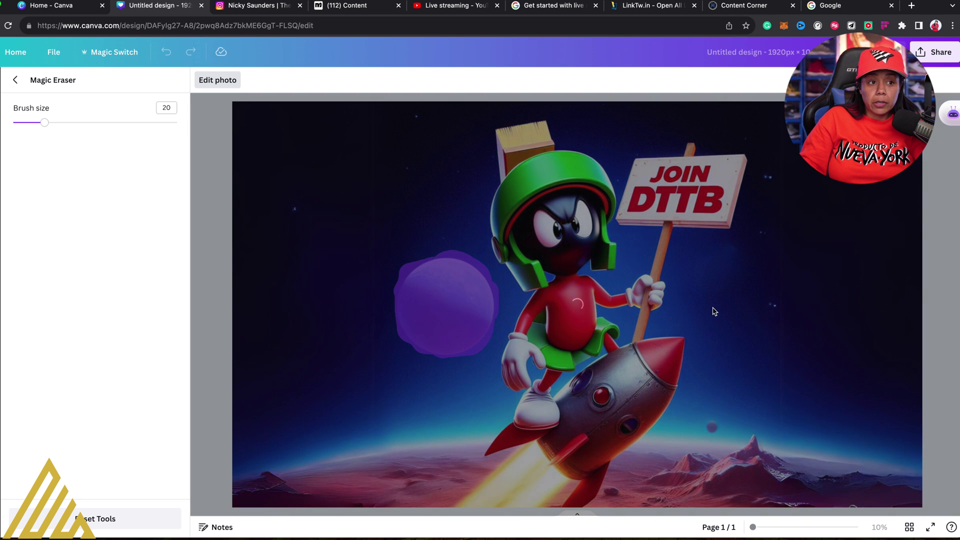